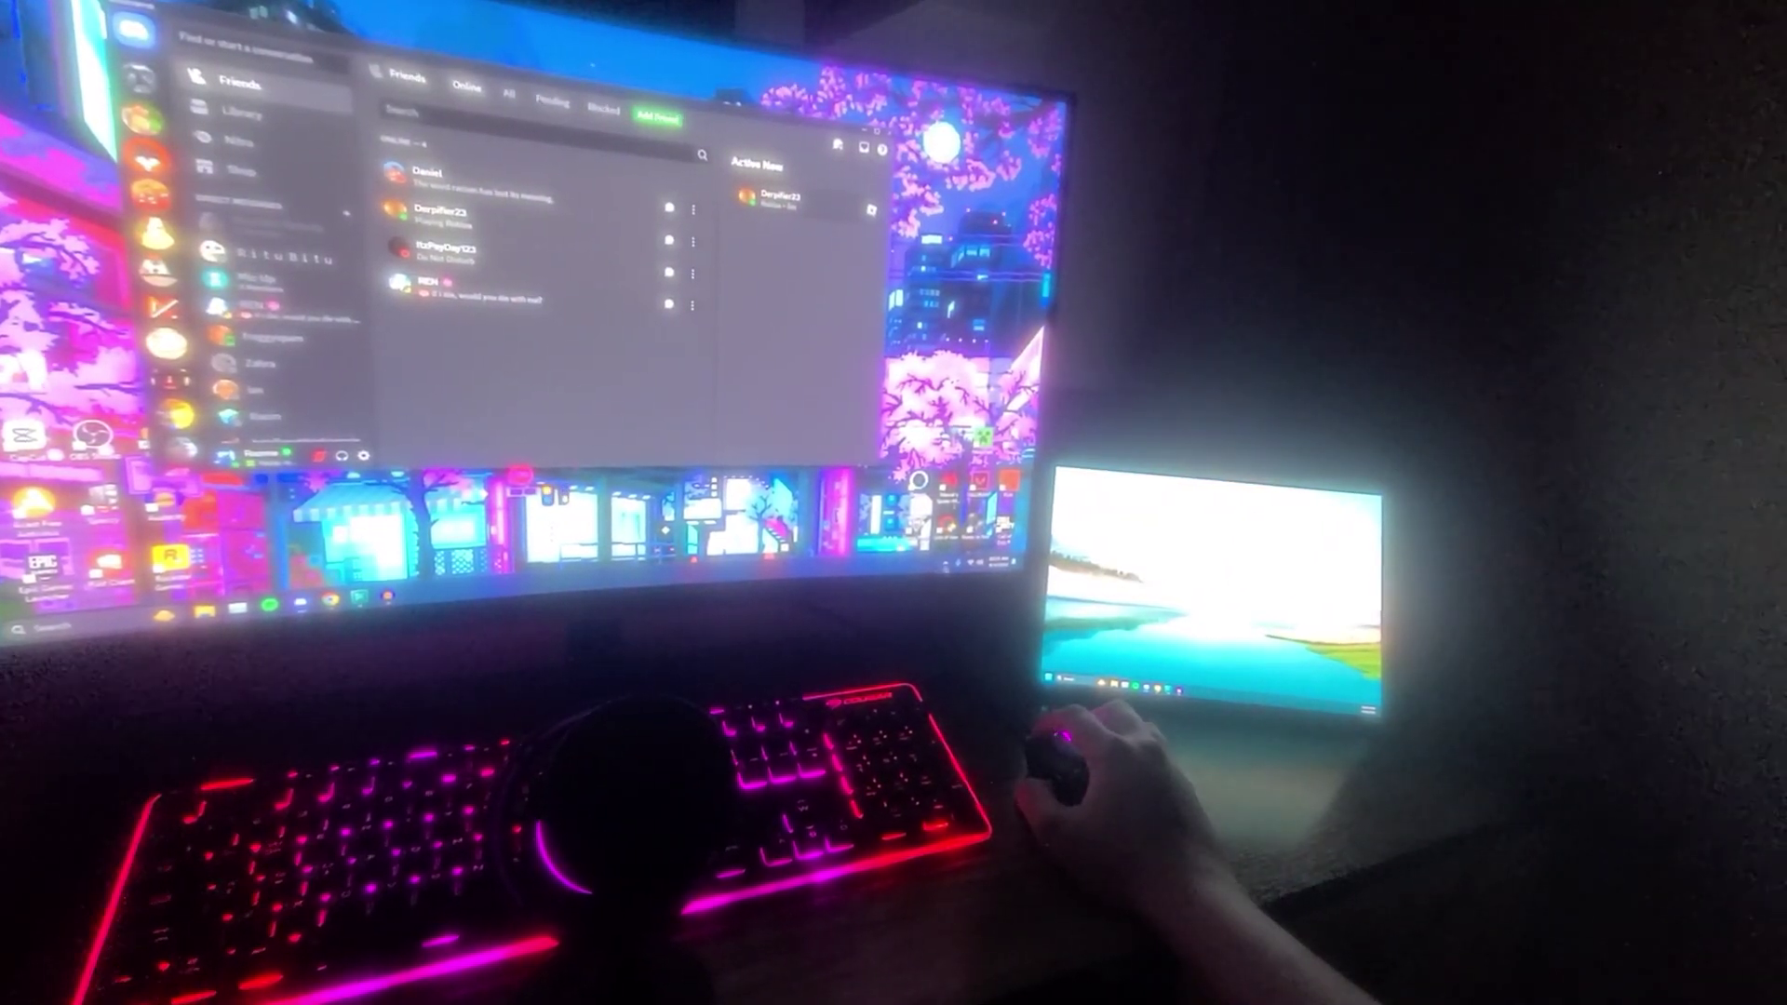
- Close the Discord window on the main monitor, leaving only the wallpaper visible
left_click(882, 145)
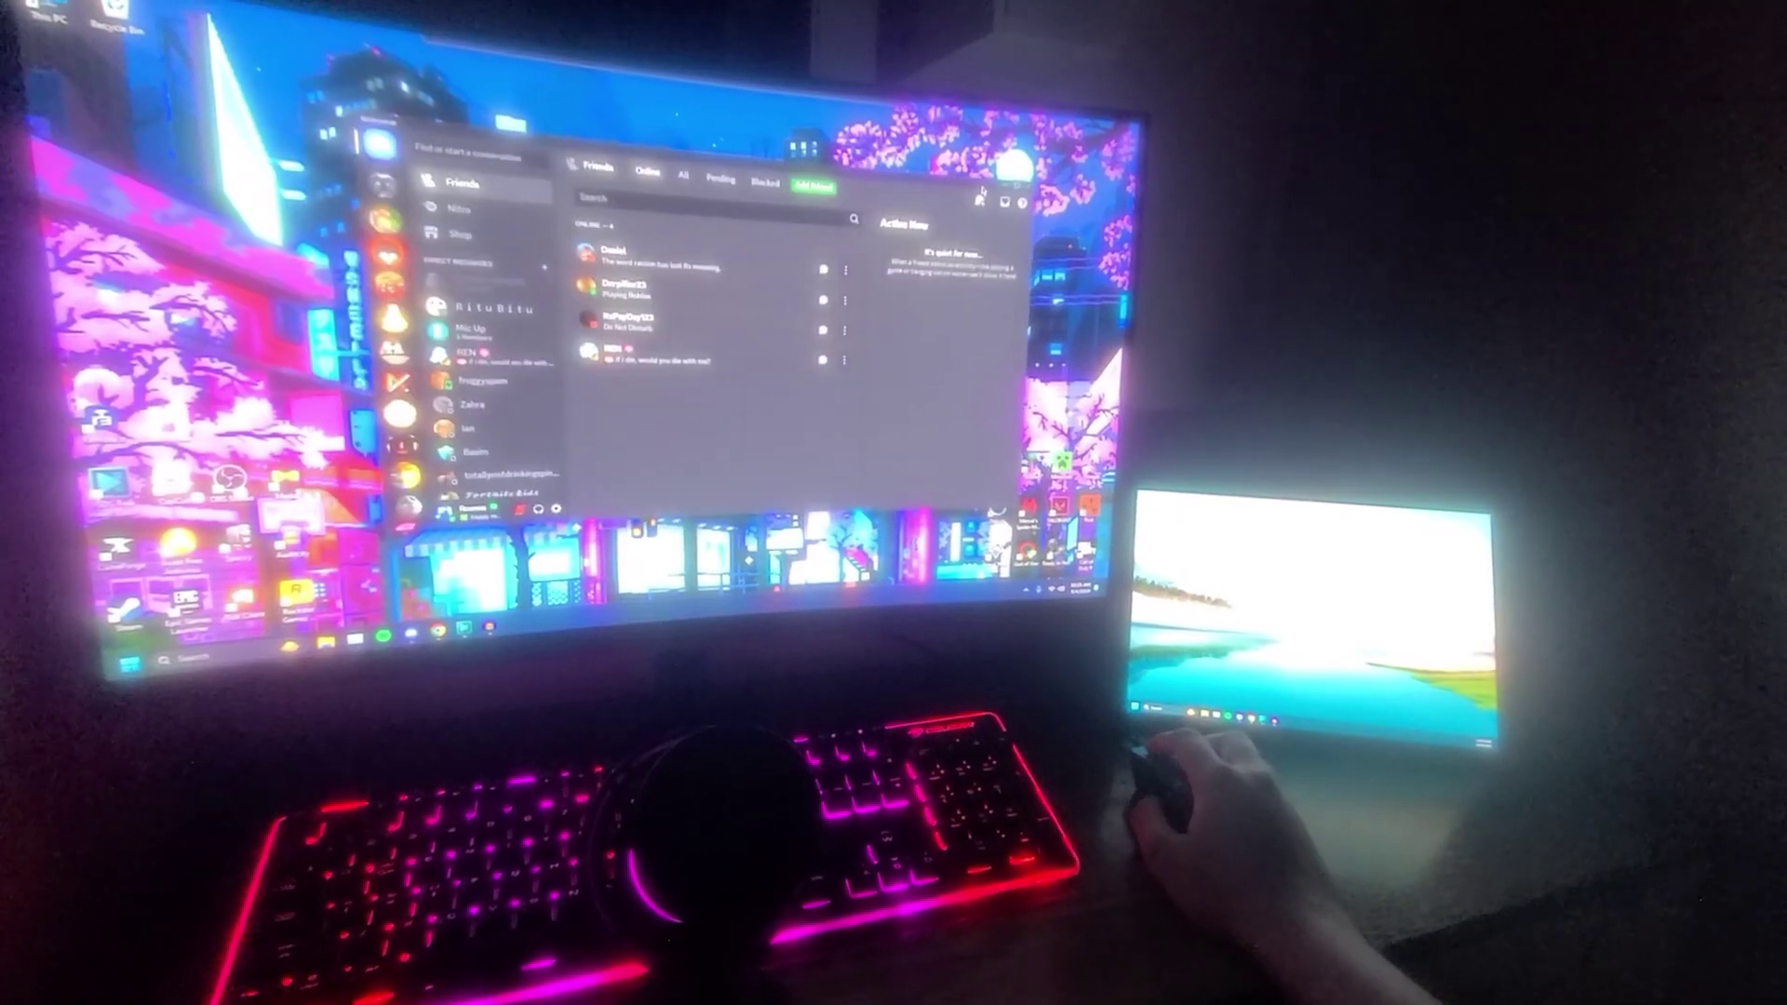
- Move the Discord window onto the secondary monitor and maximize it there
mouse_move(825, 187)
left_mouse_down()
mouse_move(1257, 566)
mouse_move(1257, 497)
left_mouse_up()
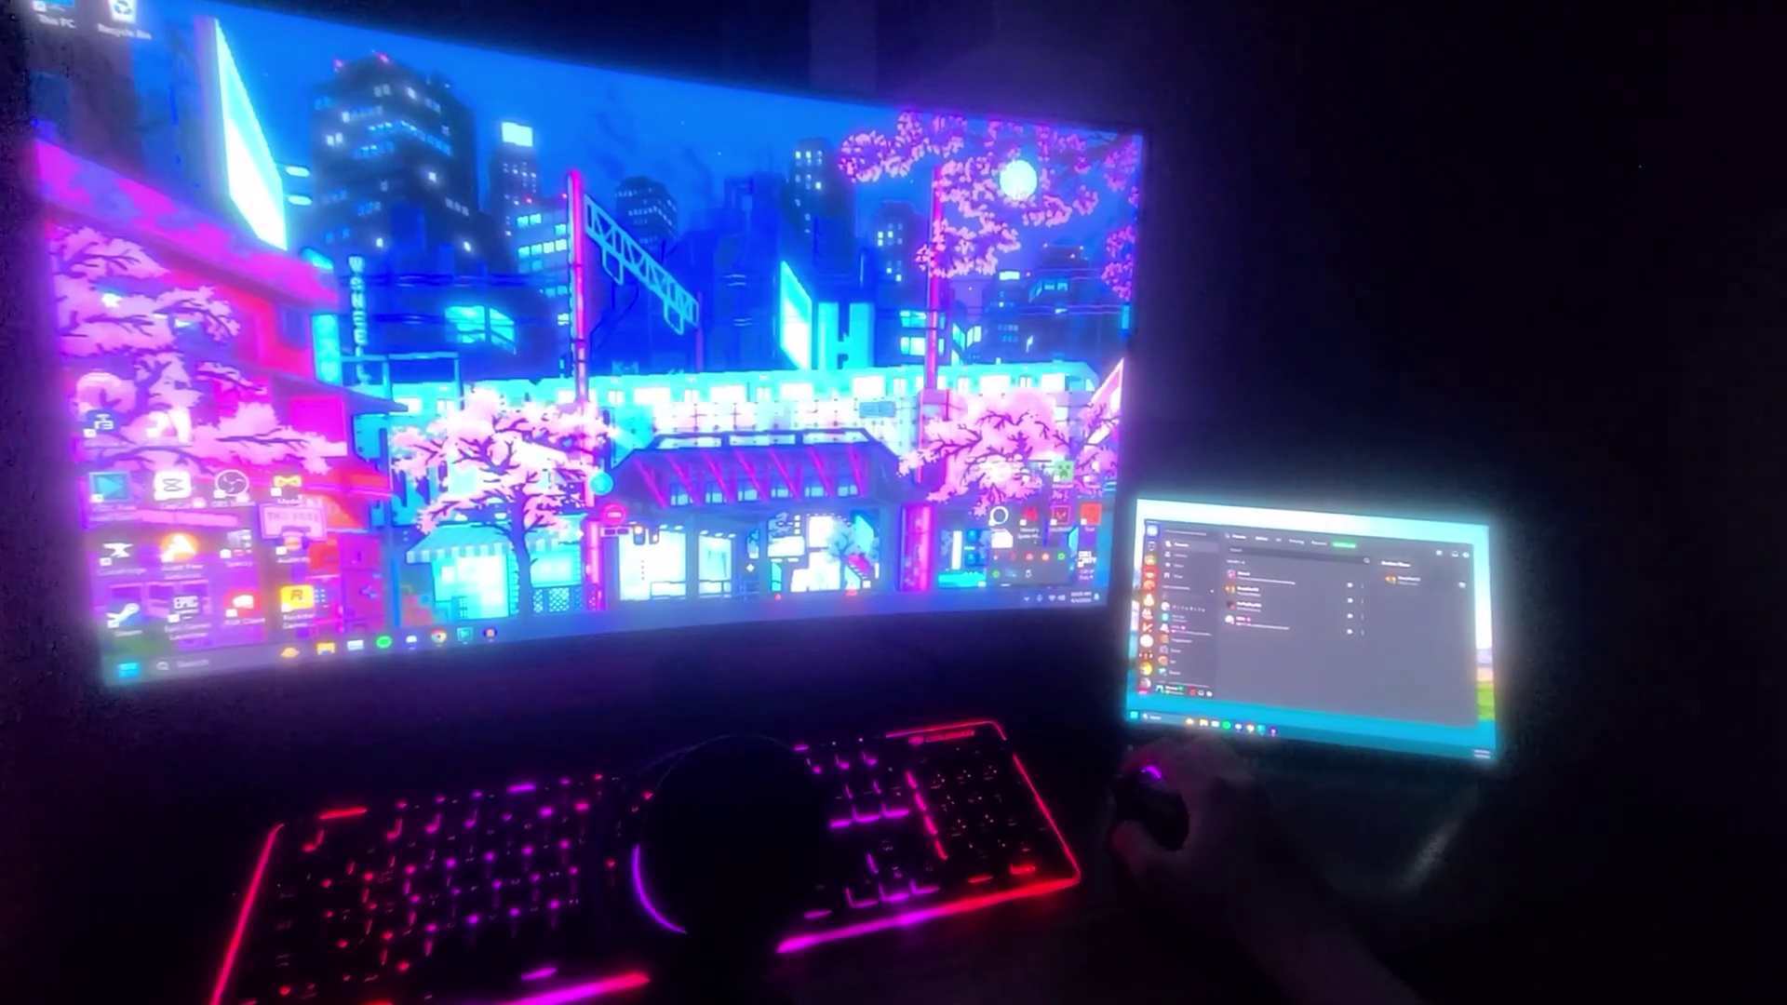
left_click(1469, 504)
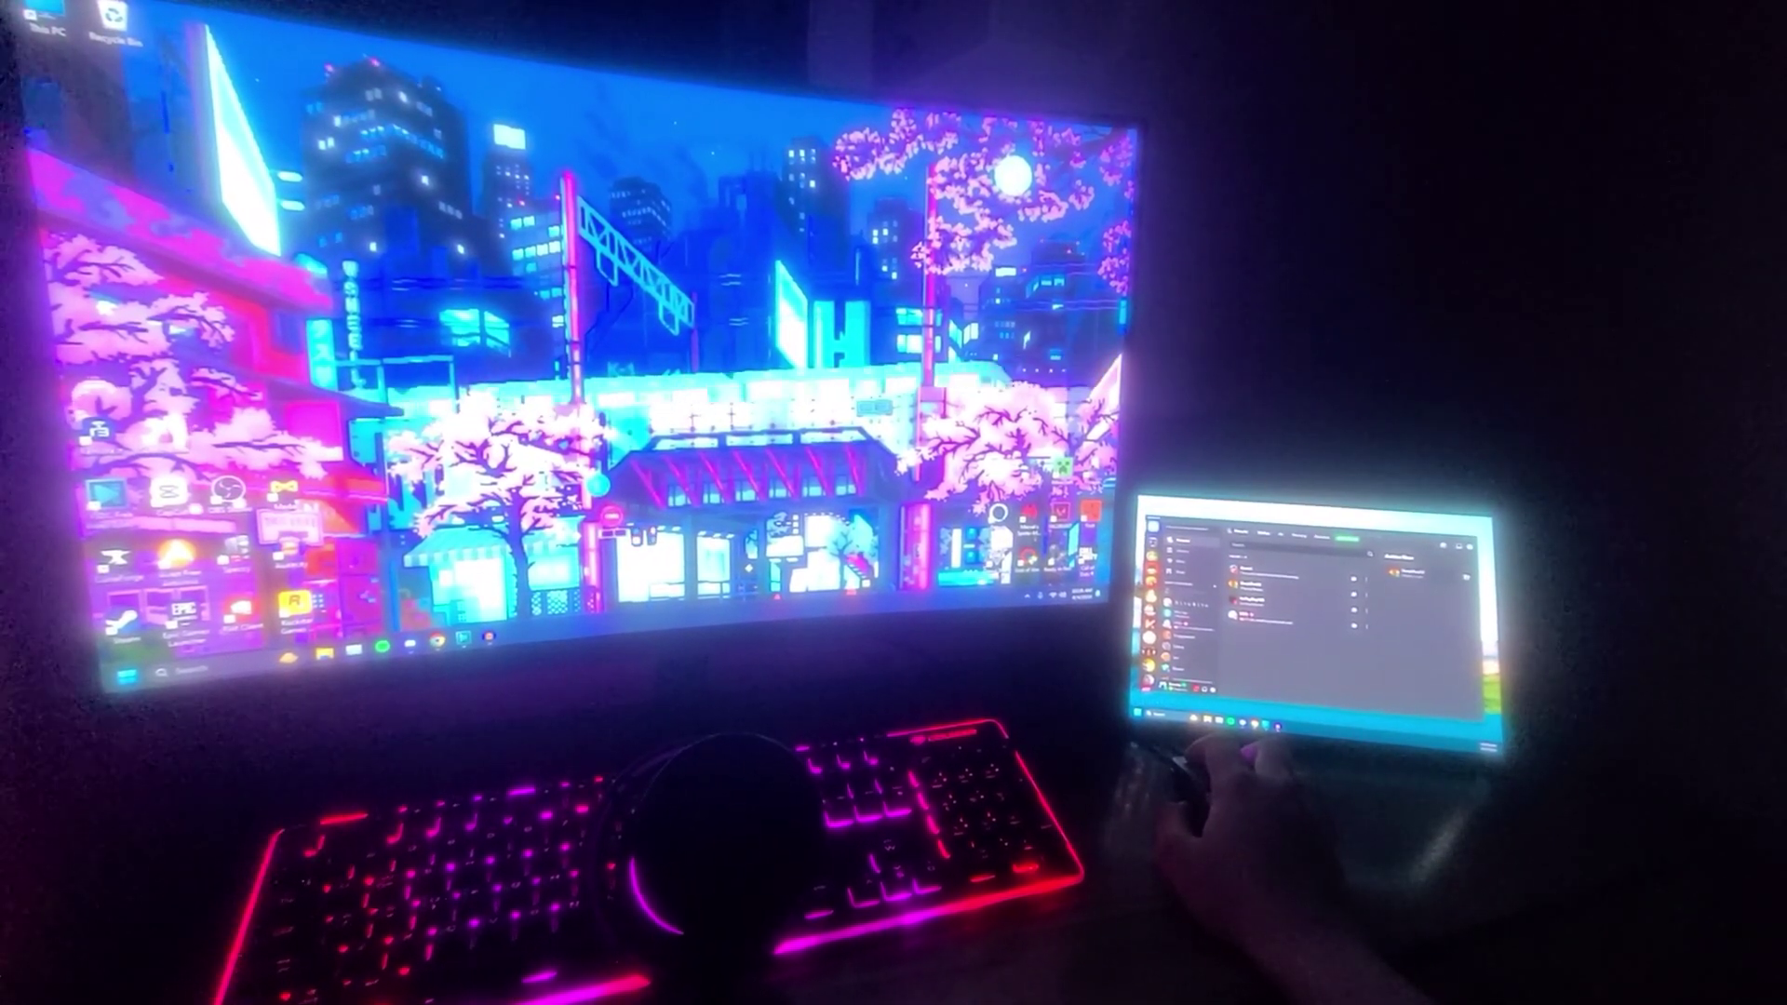
- Drag the Discord friends list window from the secondary monitor back to the main monitor
left_click_drag(1313, 521, 787, 198)
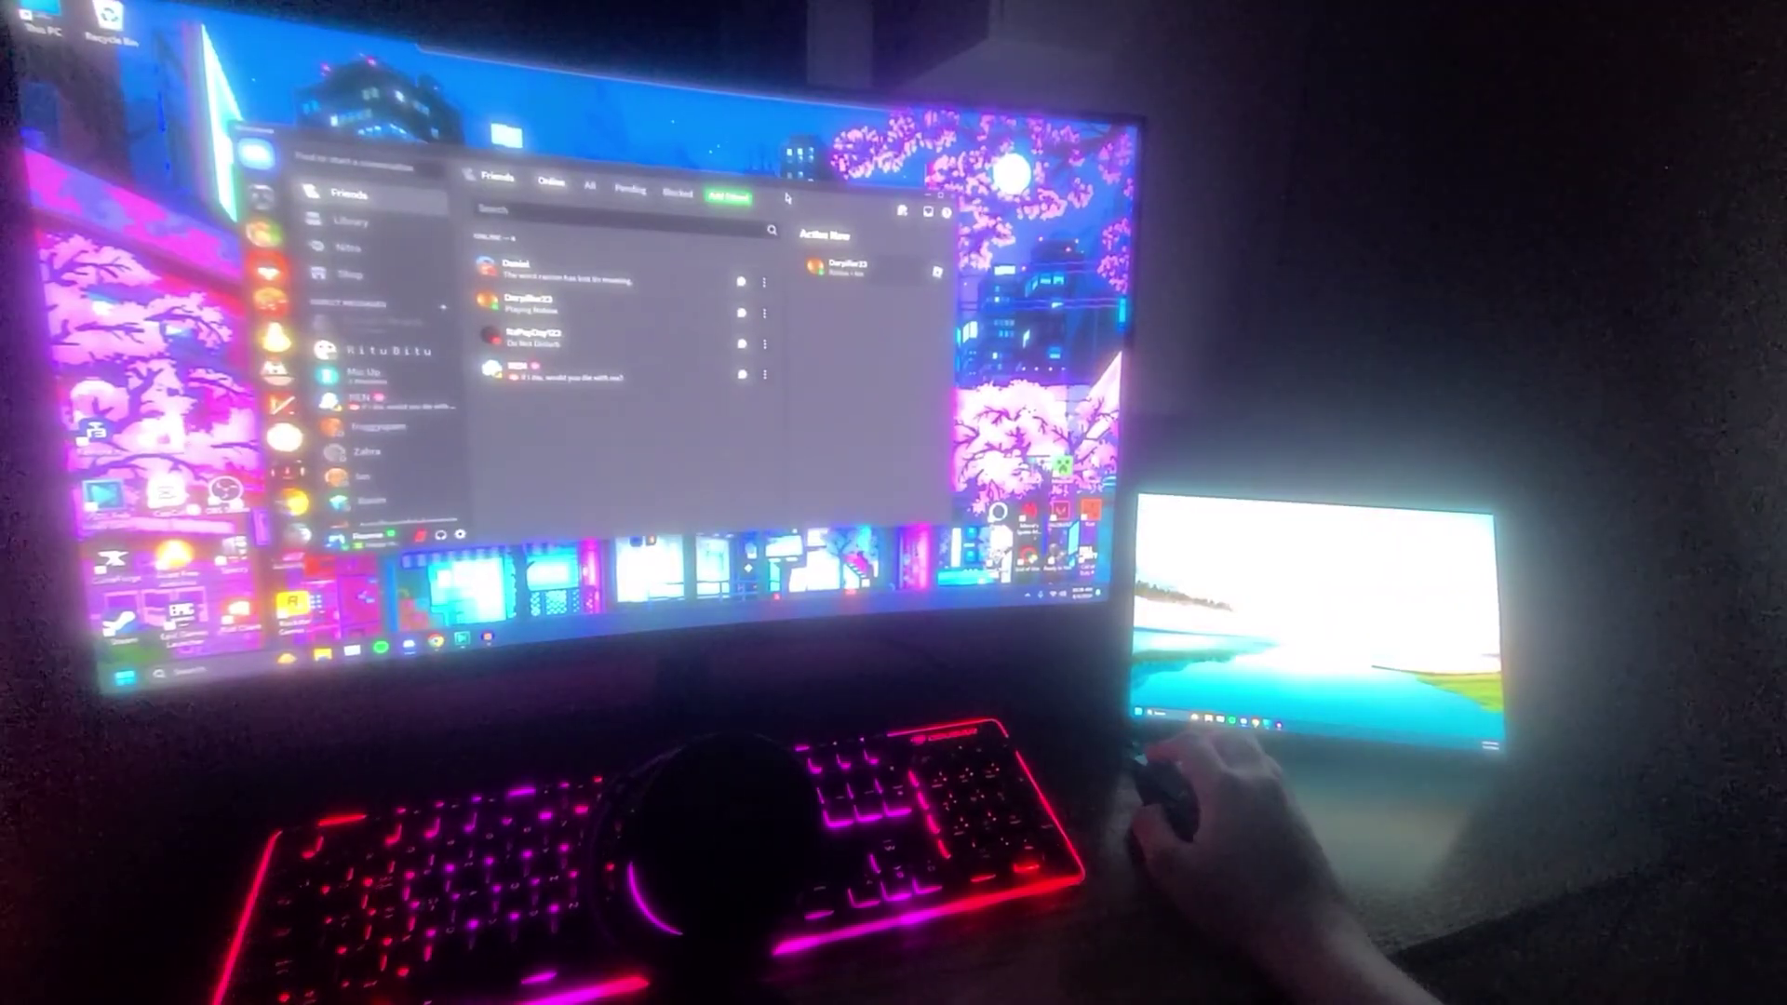